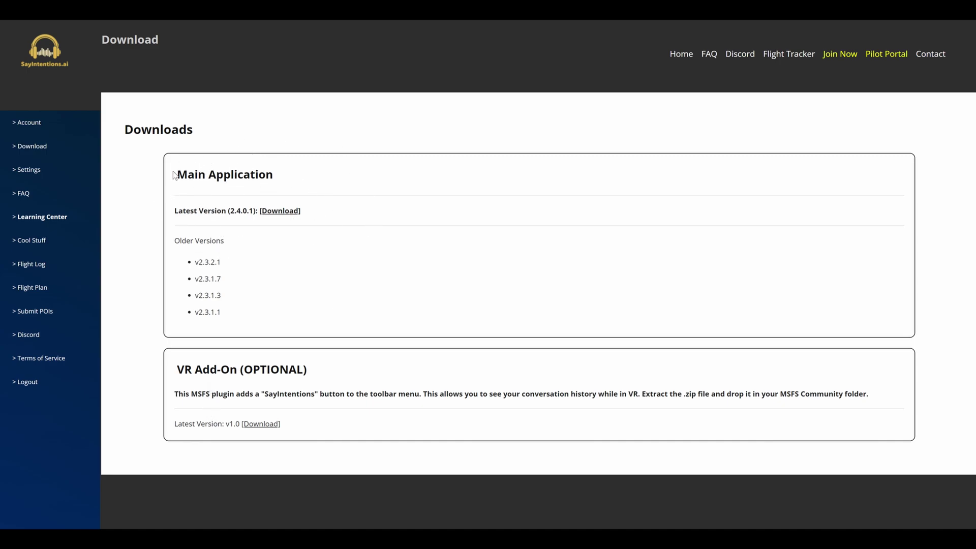
Download version 2.4.0.1 of the main application, switch to SayIntentions.AI and show its settings
click(298, 211)
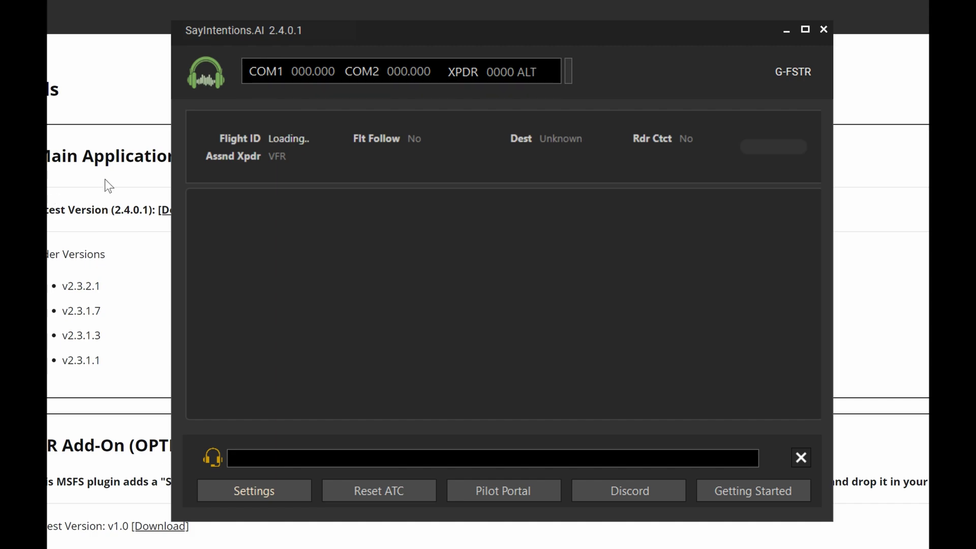
click(252, 492)
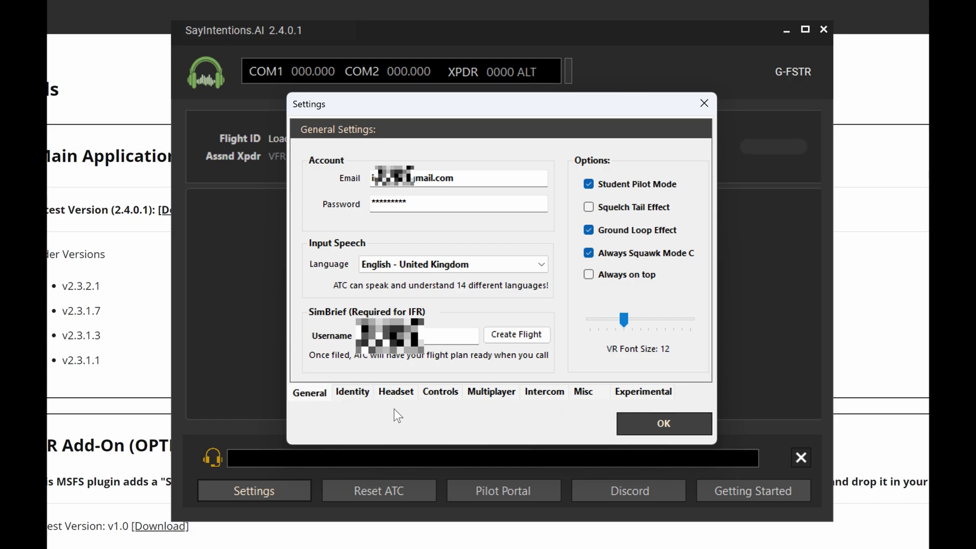
Review the identity settings, including the available aircraft models, tail number and long and short callsigns
click(350, 392)
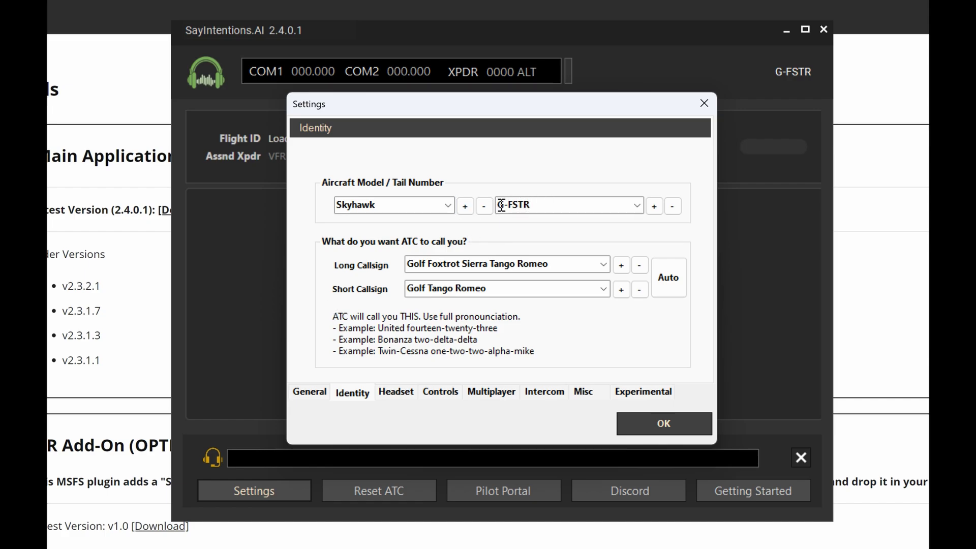
click(448, 205)
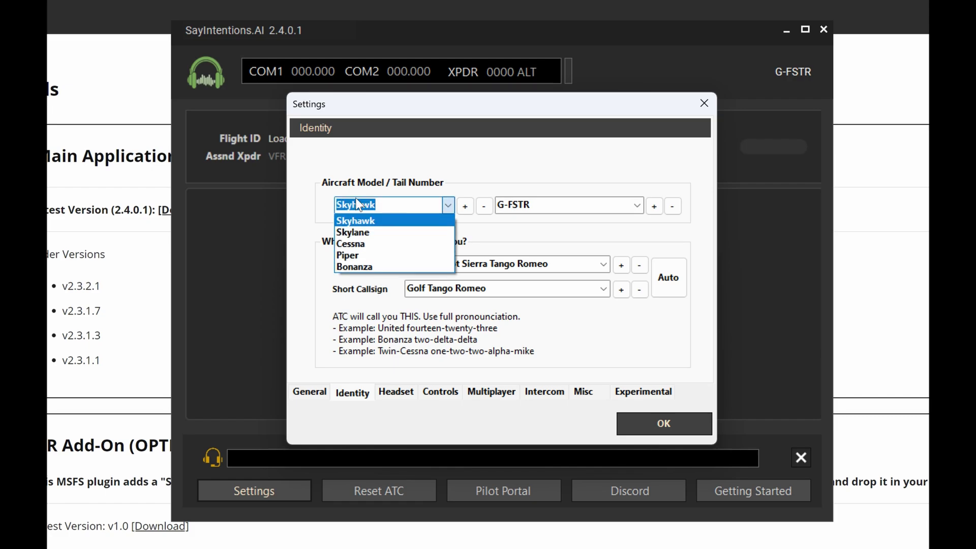
click(408, 190)
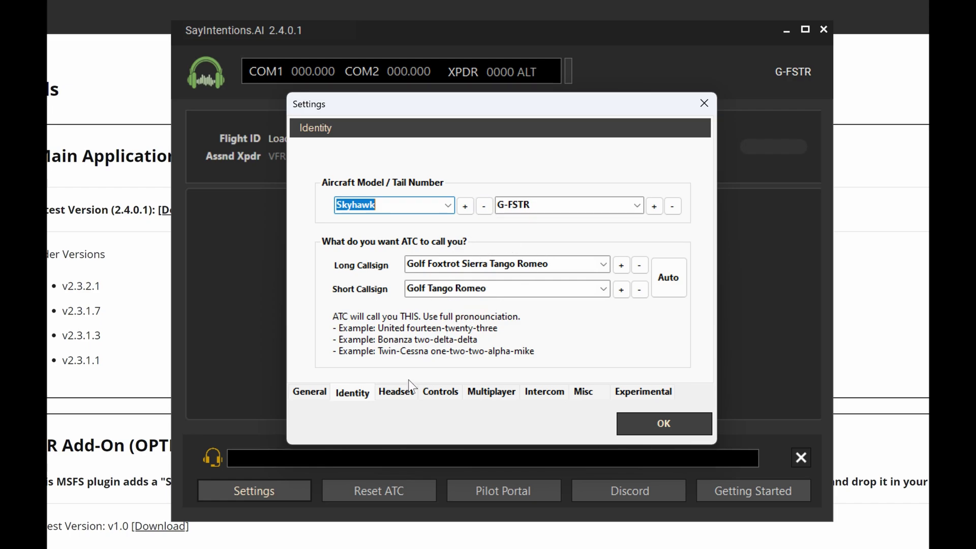
Review the audio device settings and the available microphone and headset output choices
click(397, 392)
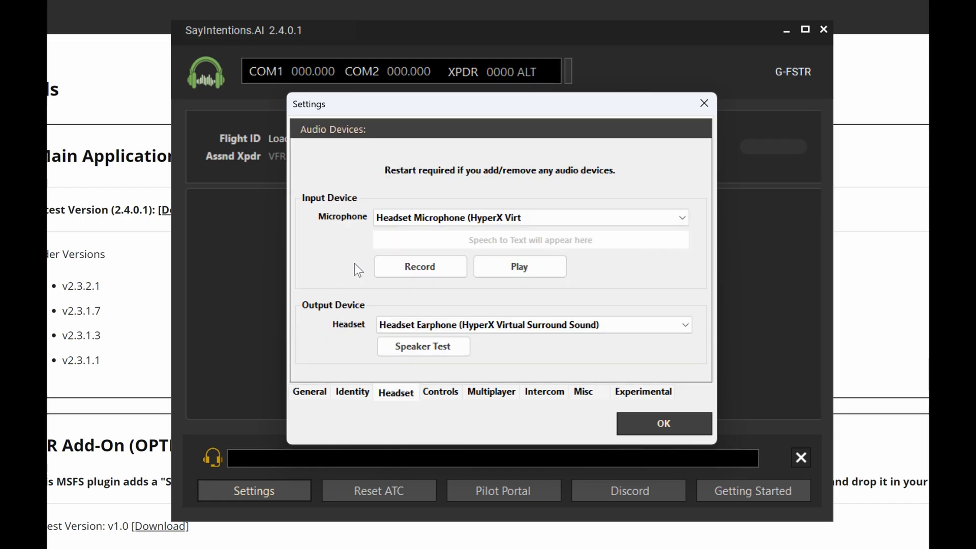
click(444, 216)
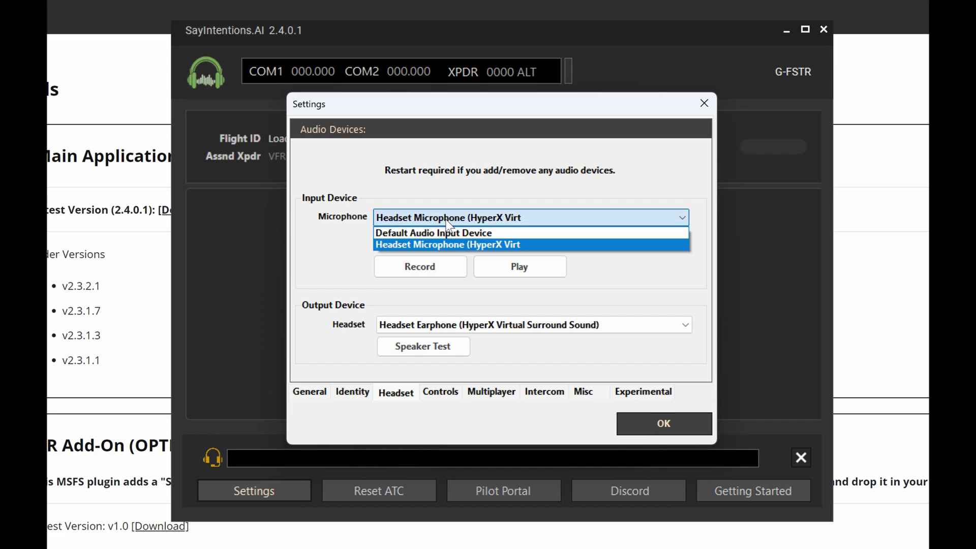
click(446, 217)
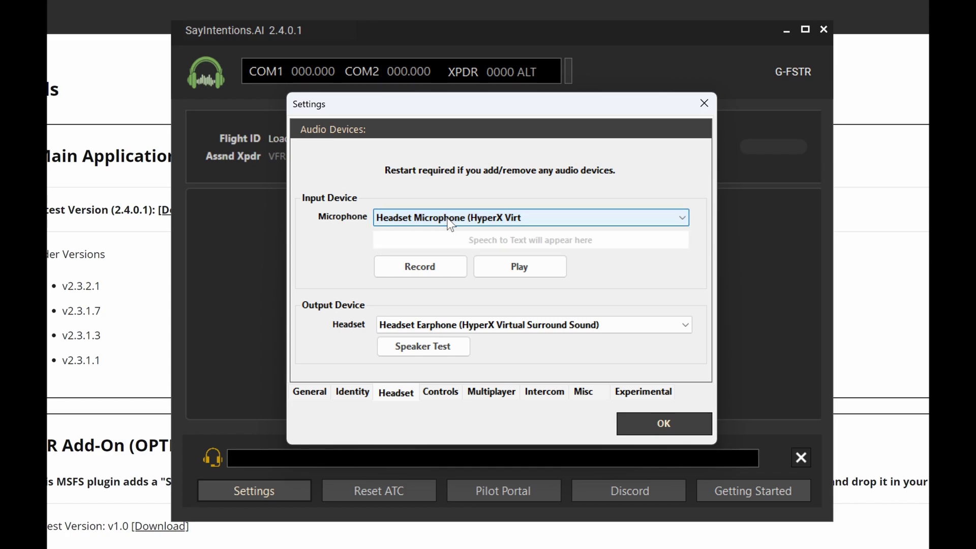
click(486, 322)
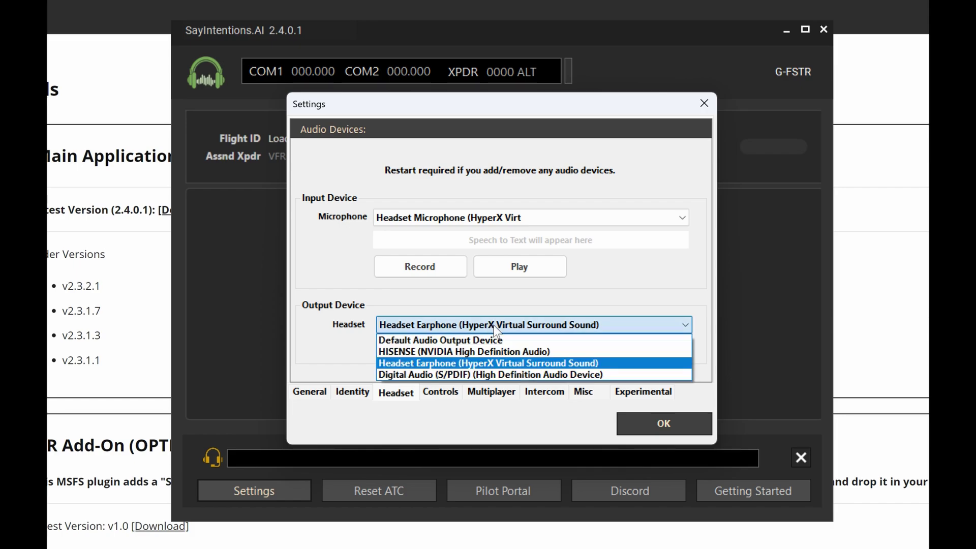
click(348, 324)
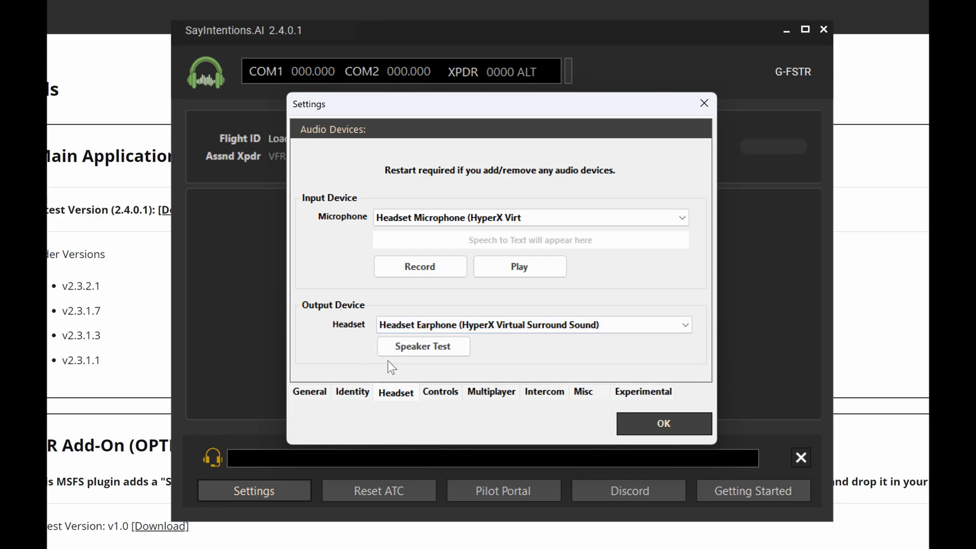
Review the joystick and yoke control assignments and the events available for auto-assignment
click(438, 392)
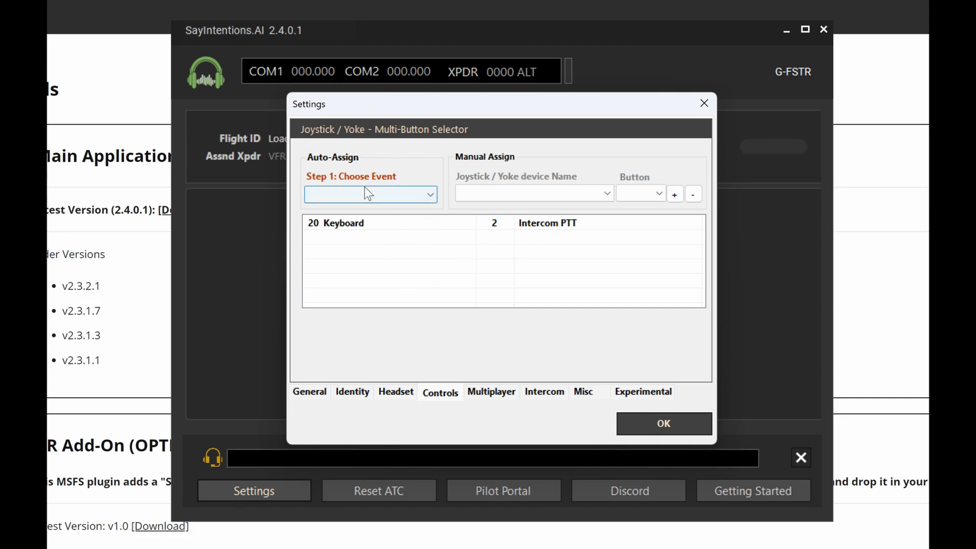
click(432, 198)
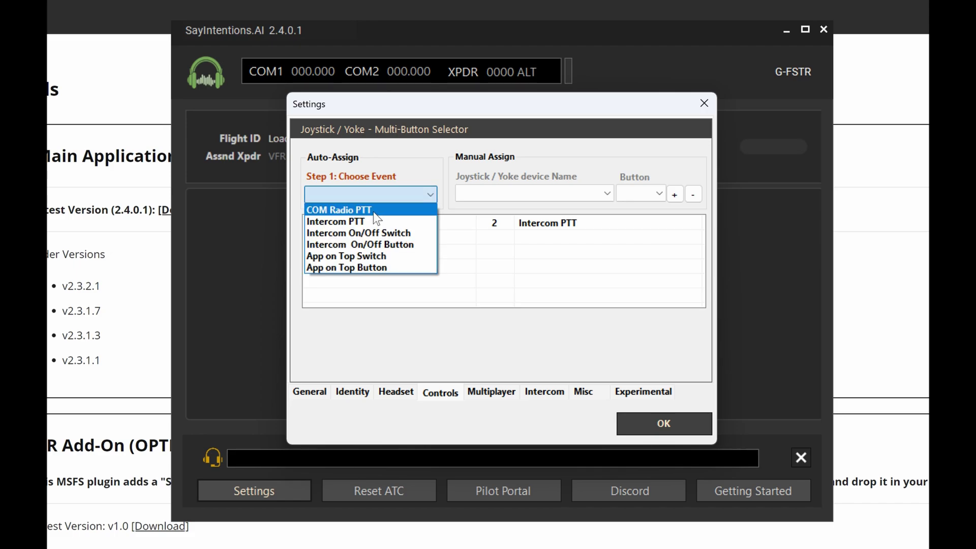
click(413, 205)
click(427, 196)
click(432, 175)
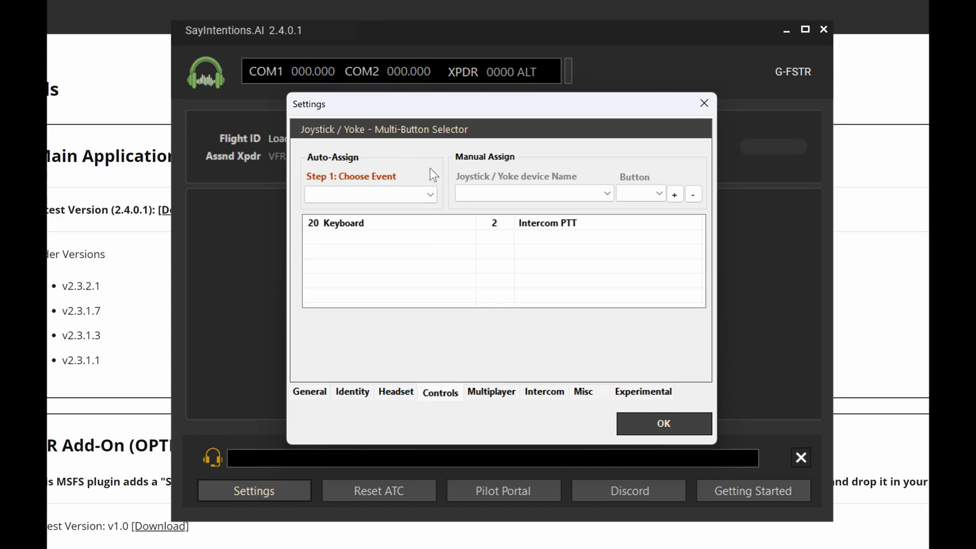
click(425, 199)
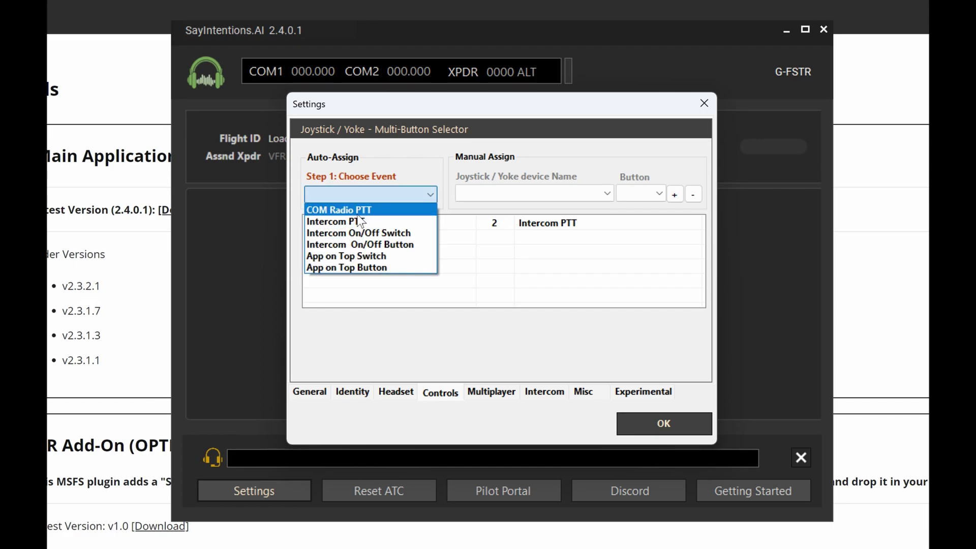
click(410, 166)
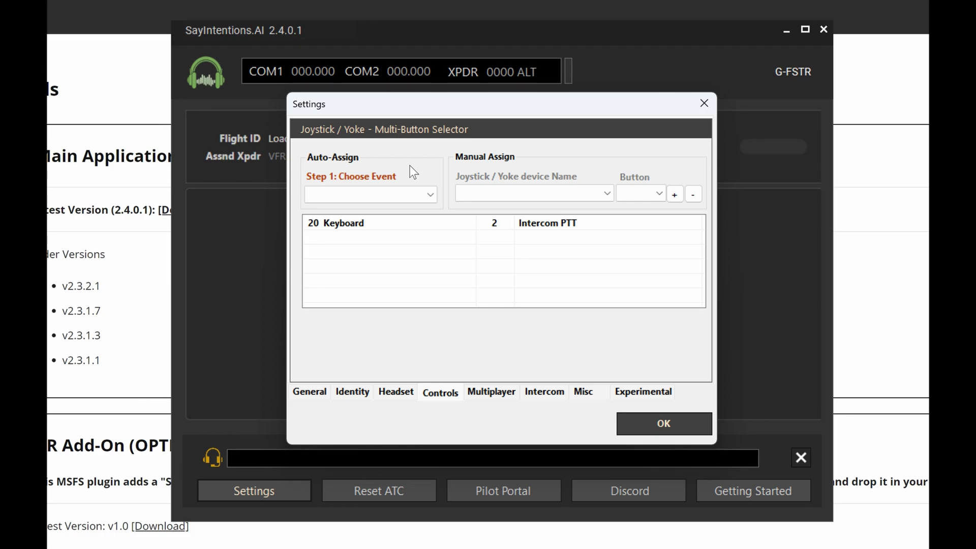
click(429, 194)
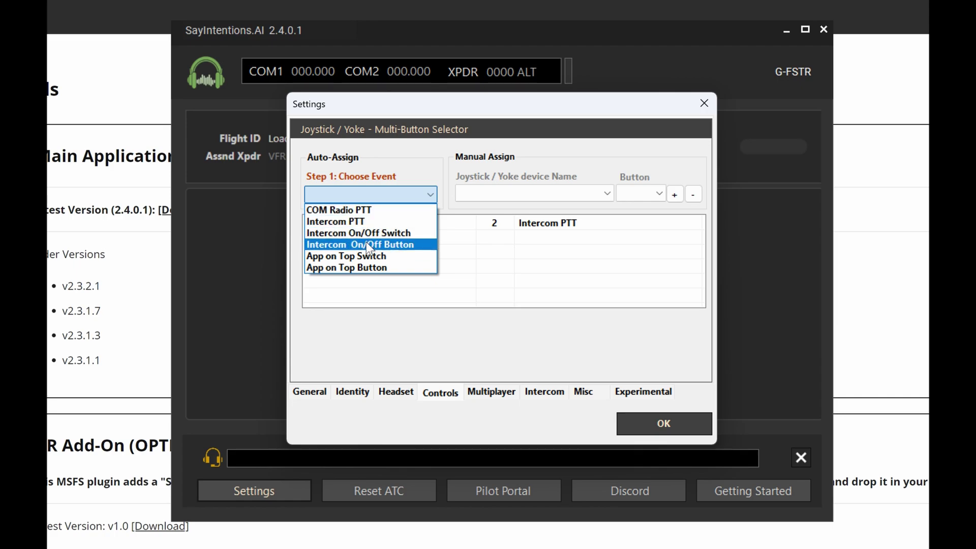
click(383, 162)
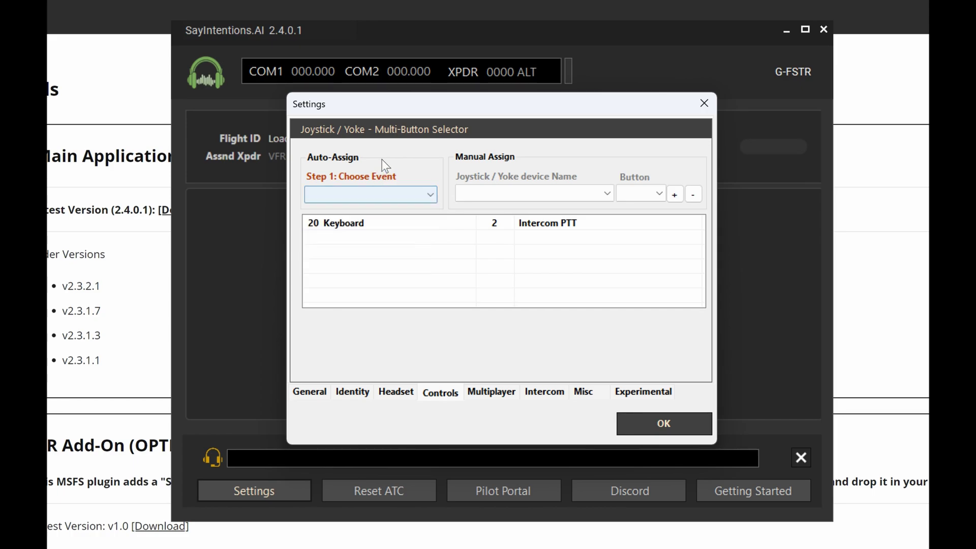
Review the multiplayer, intercom, Active Sky and experimental settings, and revisit the control and identity settings
click(491, 398)
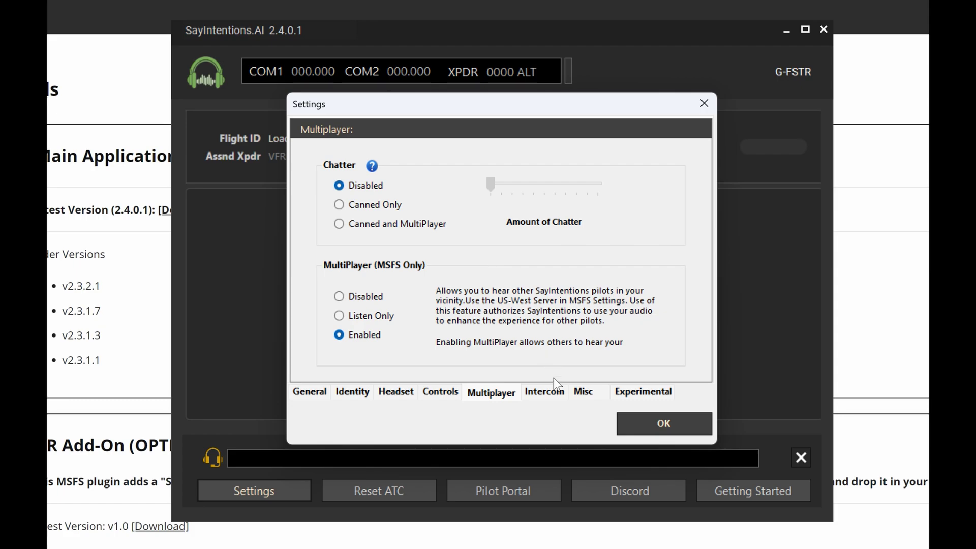
click(553, 398)
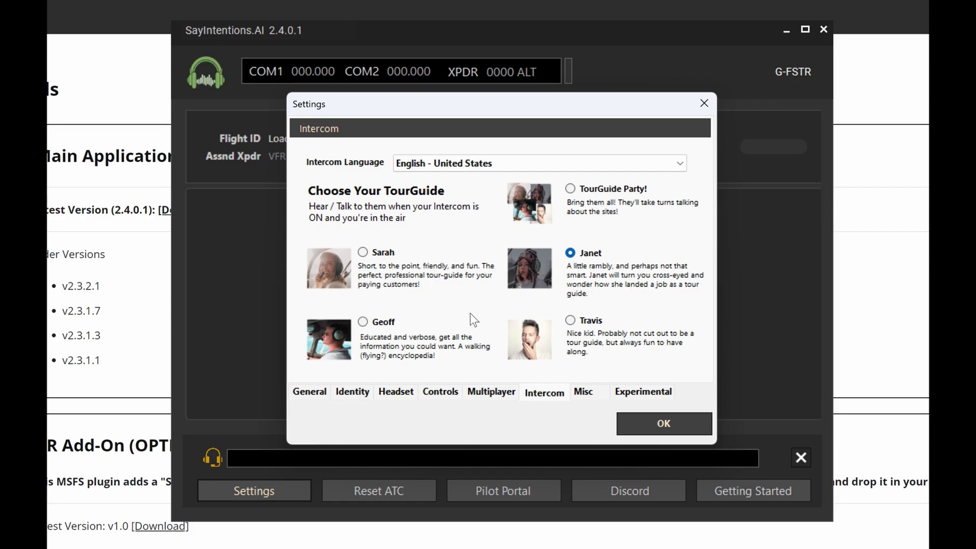
click(583, 392)
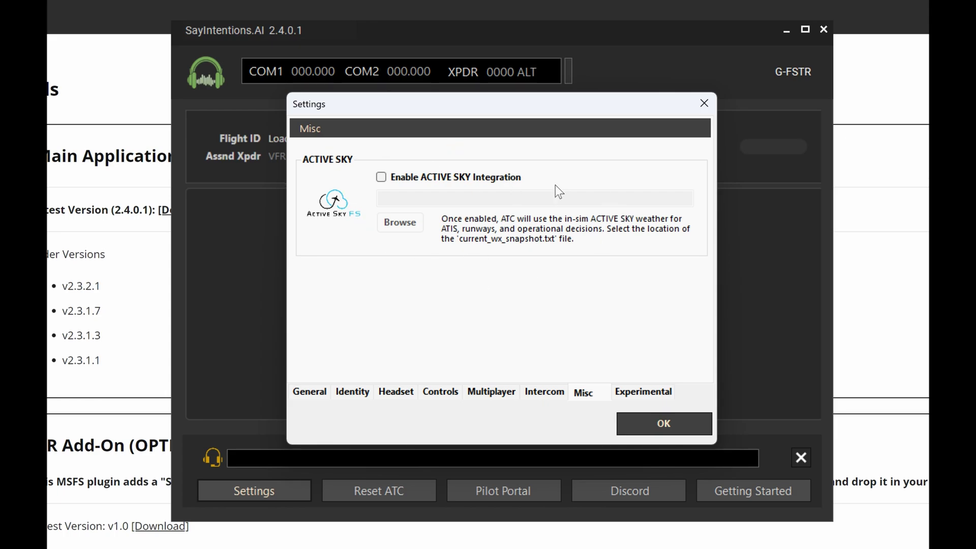
click(638, 396)
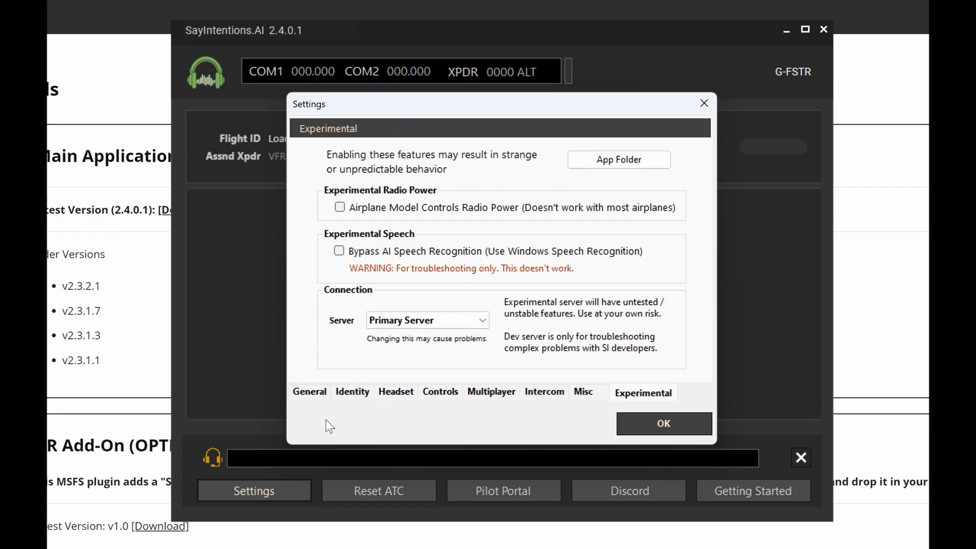
click(441, 393)
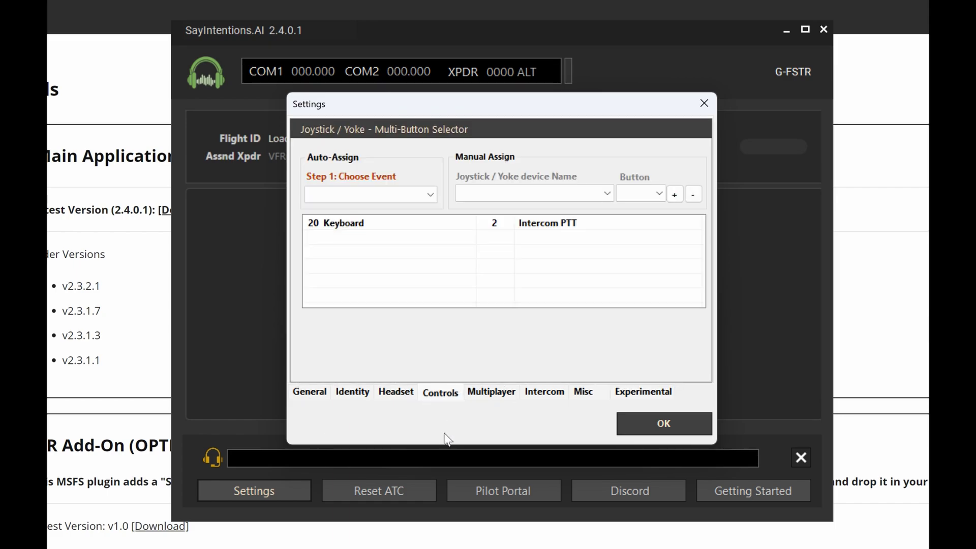
click(361, 394)
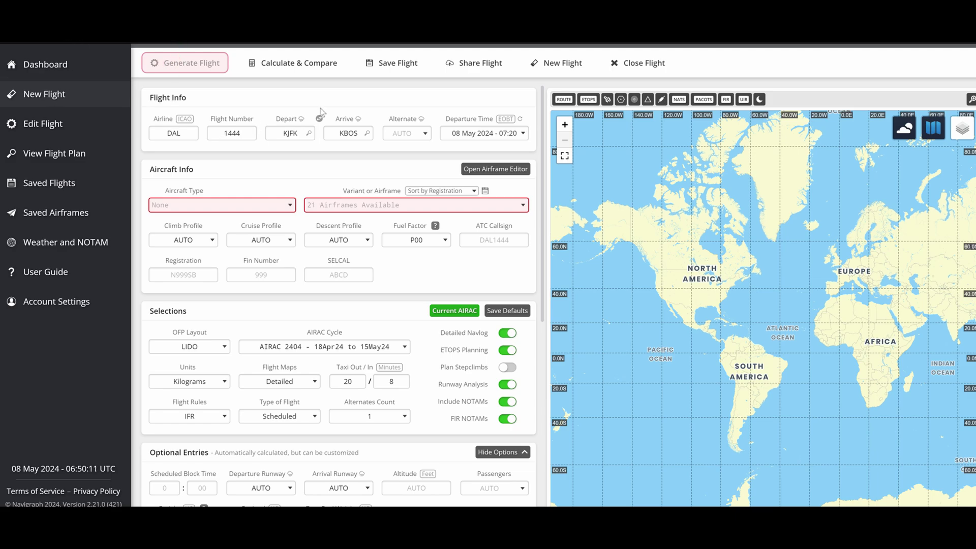
Switch to SimBrief, assign the airframe PMDG738 - PMDG PAX 184 BASE WEIGHT to the KJFK–KBOS flight, and generate the flight plan
click(154, 130)
click(228, 135)
key(Tab)
key(Tab)
click(350, 204)
click(351, 204)
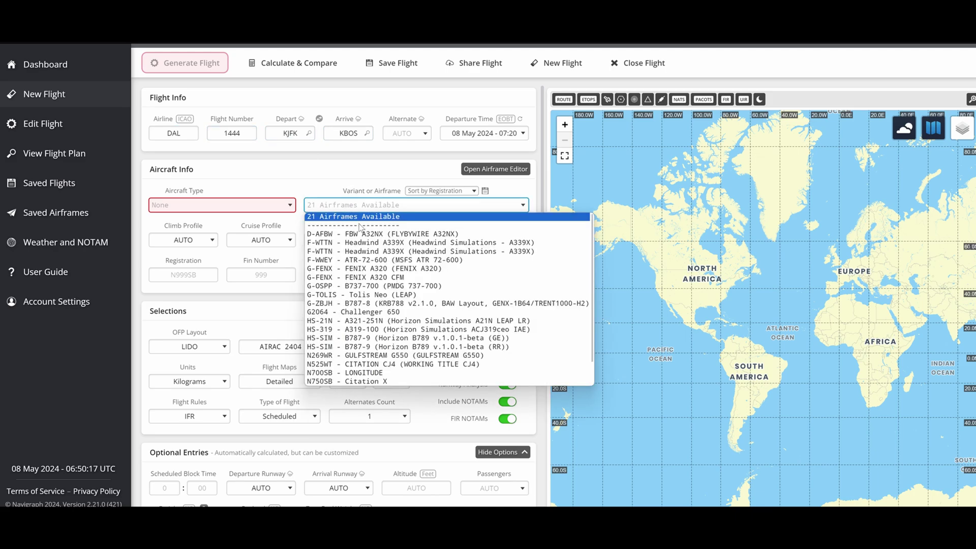
scroll(378, 376, down, 1)
click(378, 373)
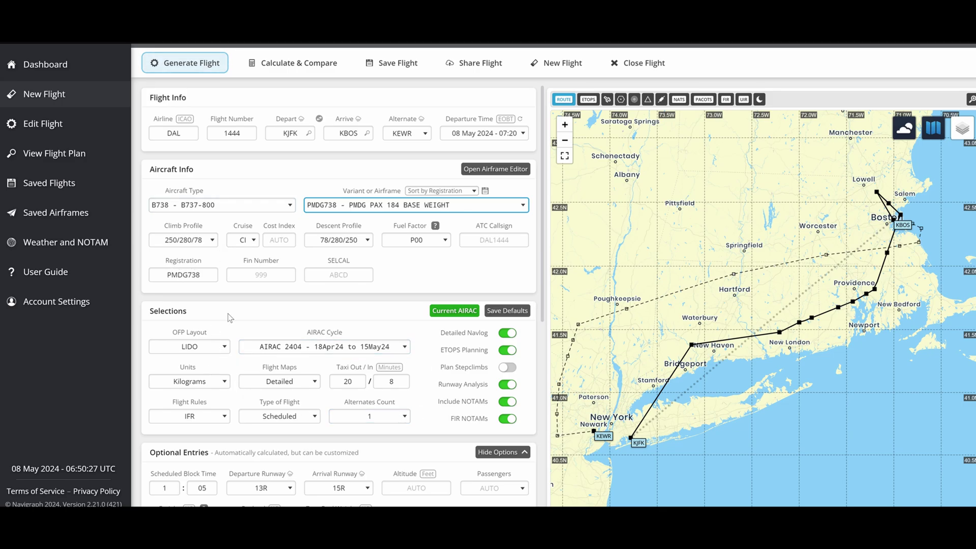
click(187, 64)
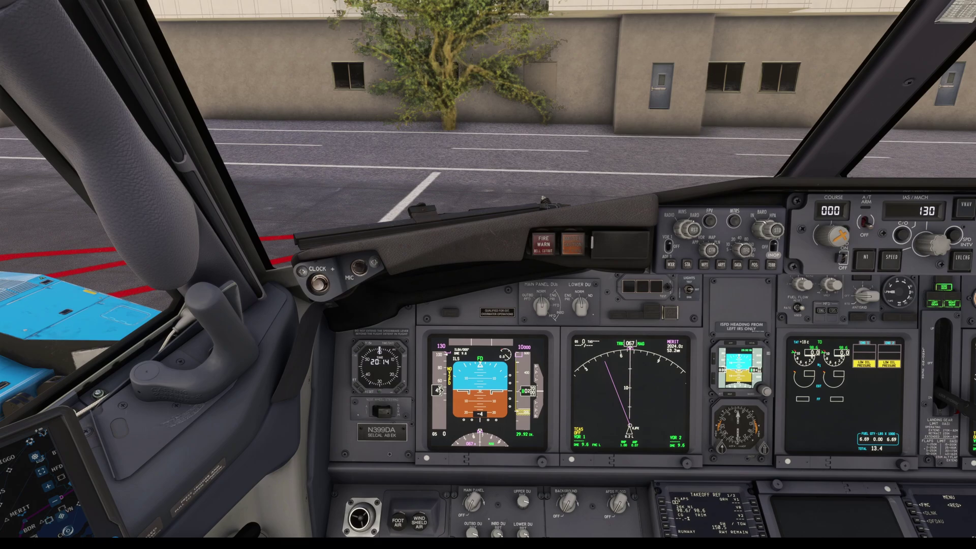
Switch to the flight simulator and set the captain's altimeter pressure to 29.72 in the 737 cockpit
key(ctrl+3)
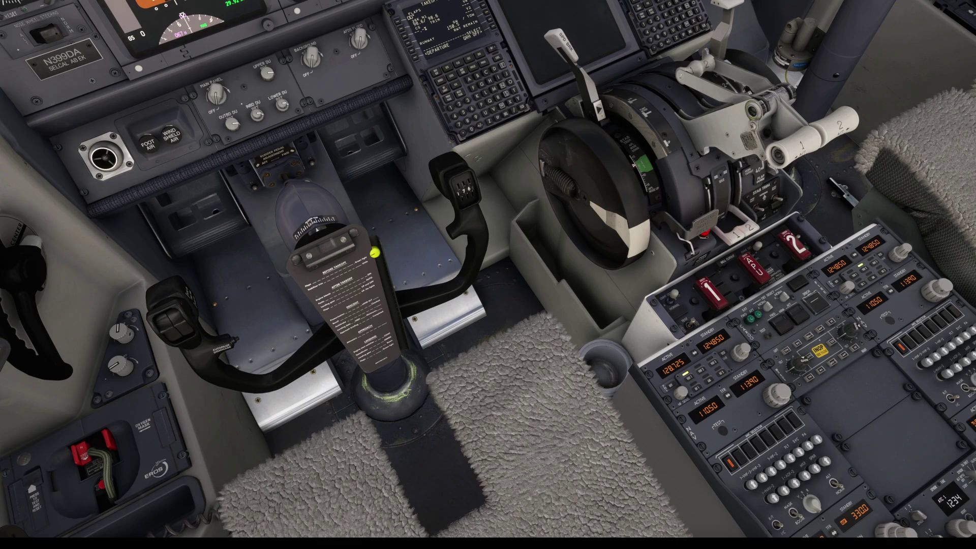
key(alt+1)
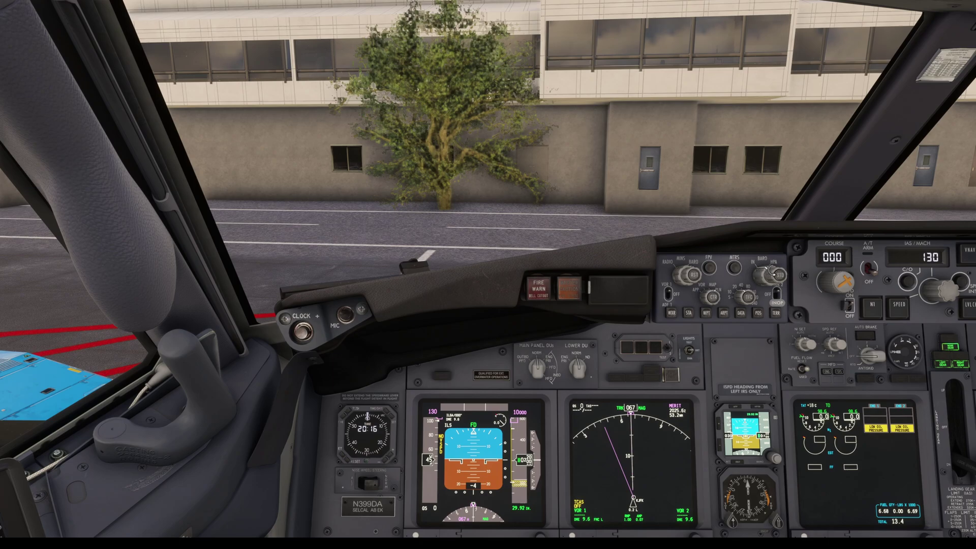
scroll(774, 274, down, 12)
scroll(774, 277, down, 7)
scroll(775, 277, down, 1)
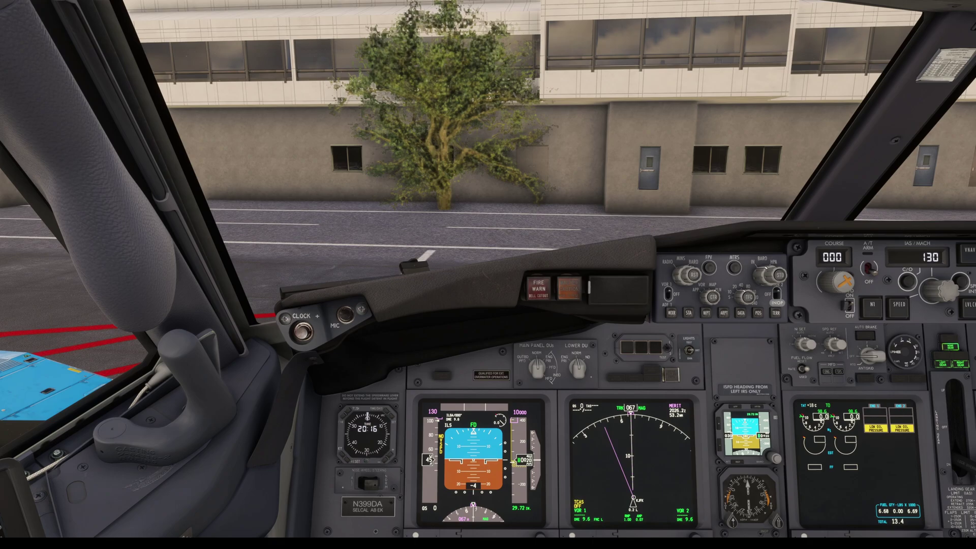
Examine the COM radio and transponder panels on the centre pedestal
key(alt+2)
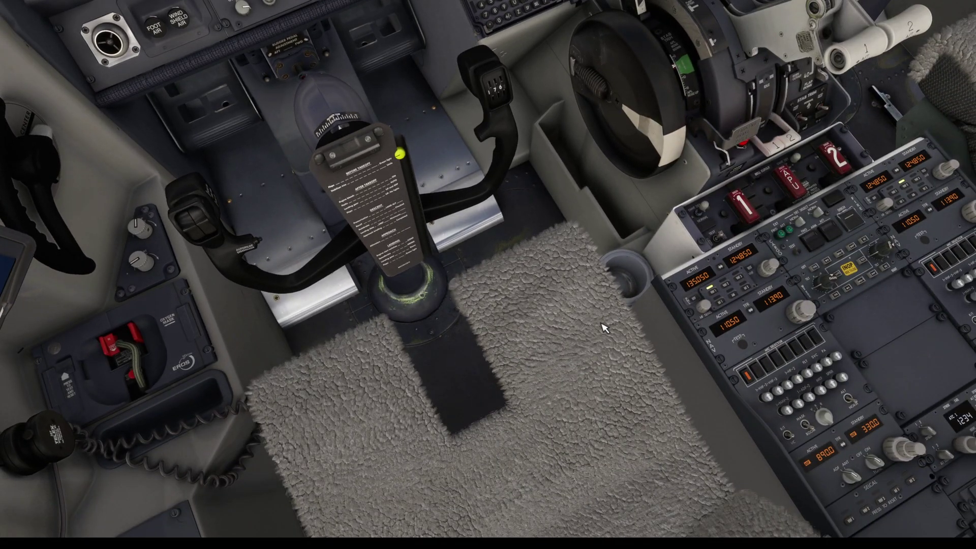
key(alt+1)
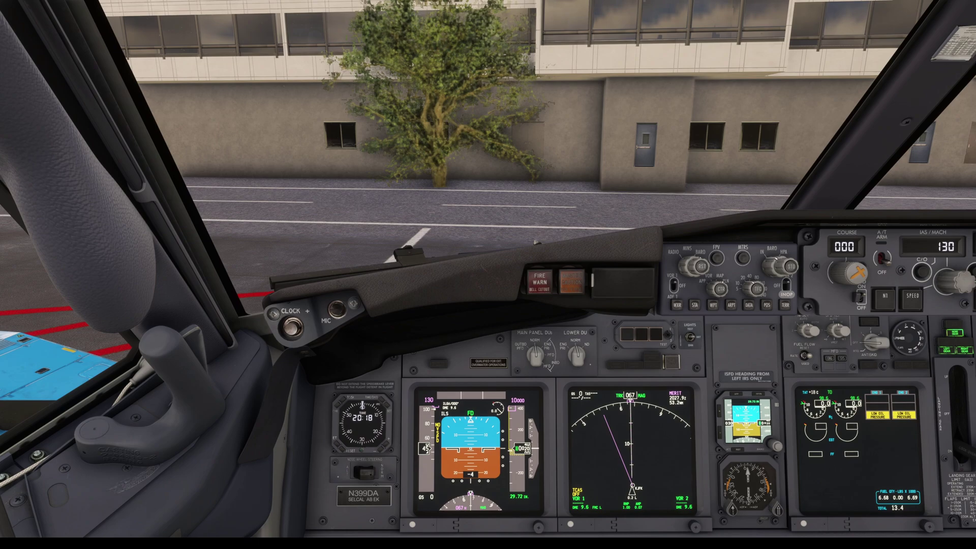
key(alt+2)
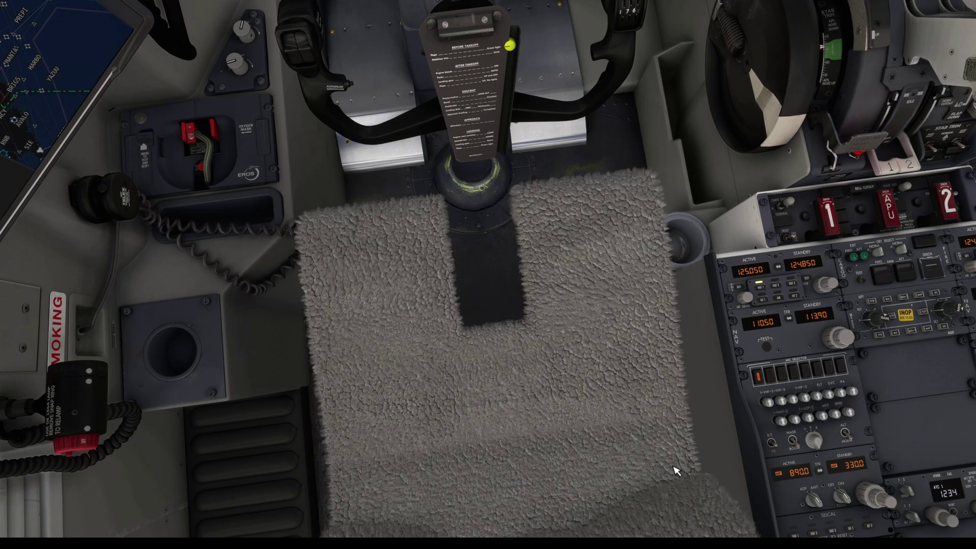
key(Up)
key(Right)
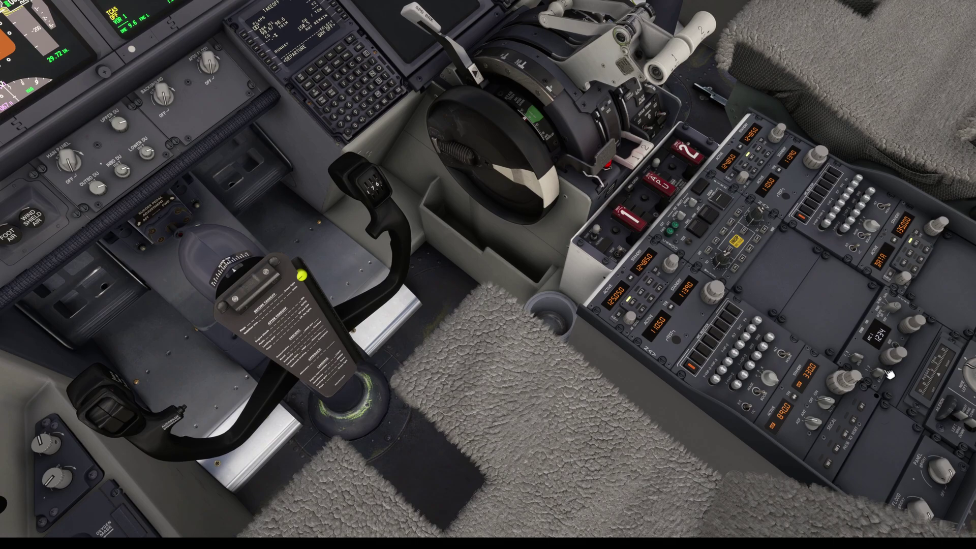
scroll(887, 361, up, 1)
scroll(887, 360, up, 2)
Set the autopilot heading to 042 and the altitude to 11000 on the mode control panel
key(ctrl+space)
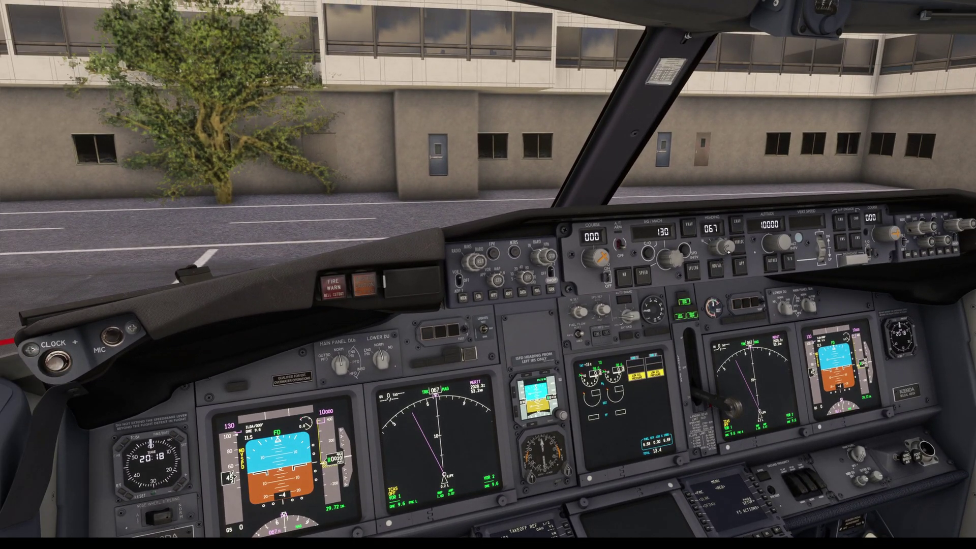
scroll(728, 249, down, 14)
scroll(727, 250, down, 11)
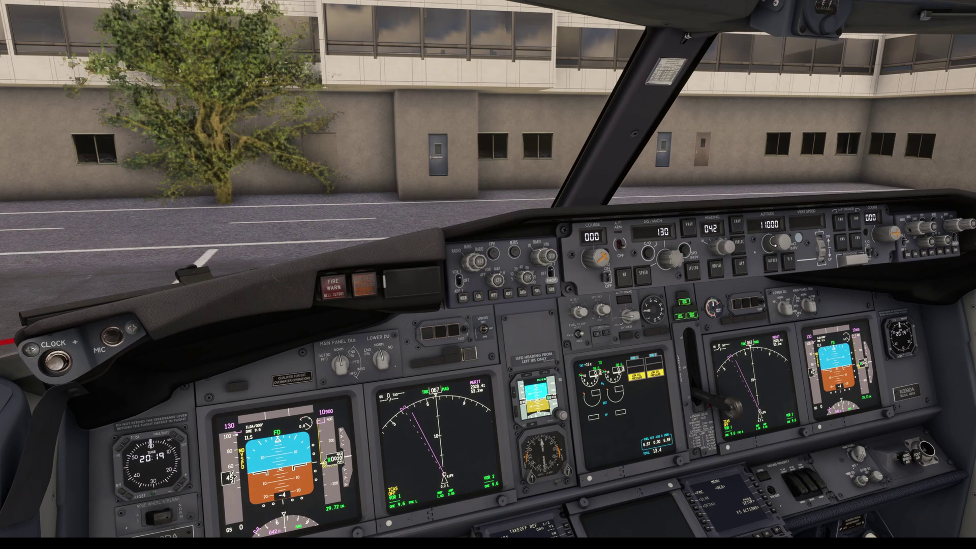
Set the autopilot altitude to 21000 on the mode control panel
scroll(774, 244, up, 8)
scroll(774, 244, up, 12)
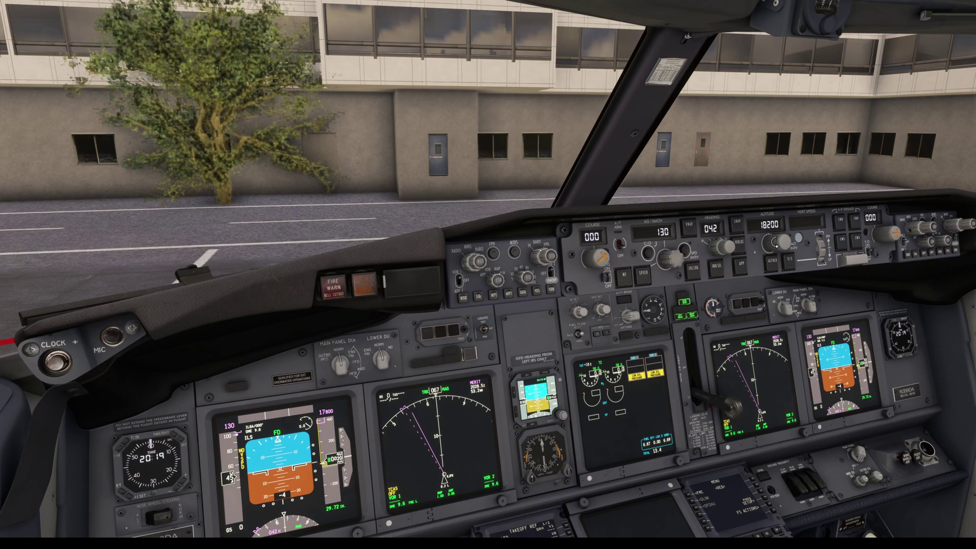
scroll(773, 243, up, 11)
scroll(774, 243, down, 1)
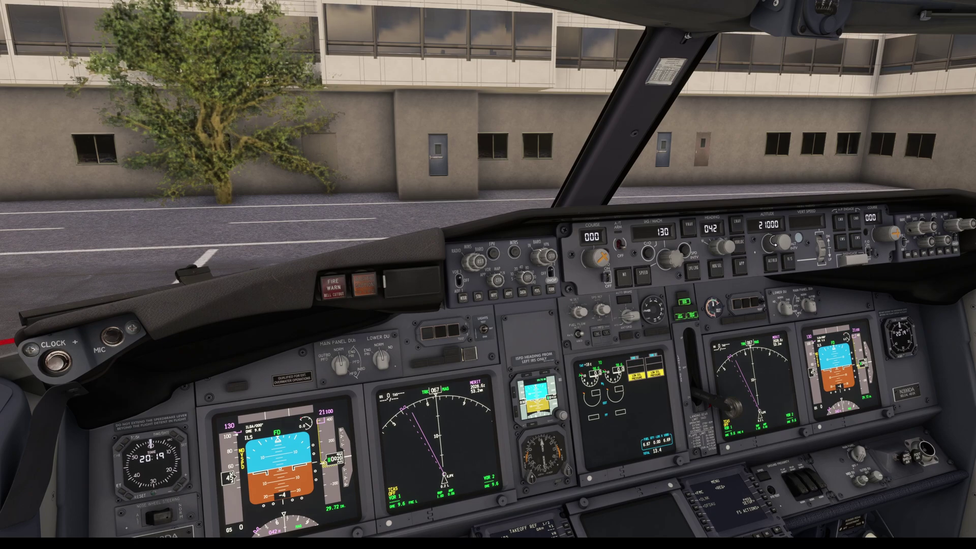
Inspect the overhead panel switches and the ramp area outside the cockpit side window
key(ctrl+space)
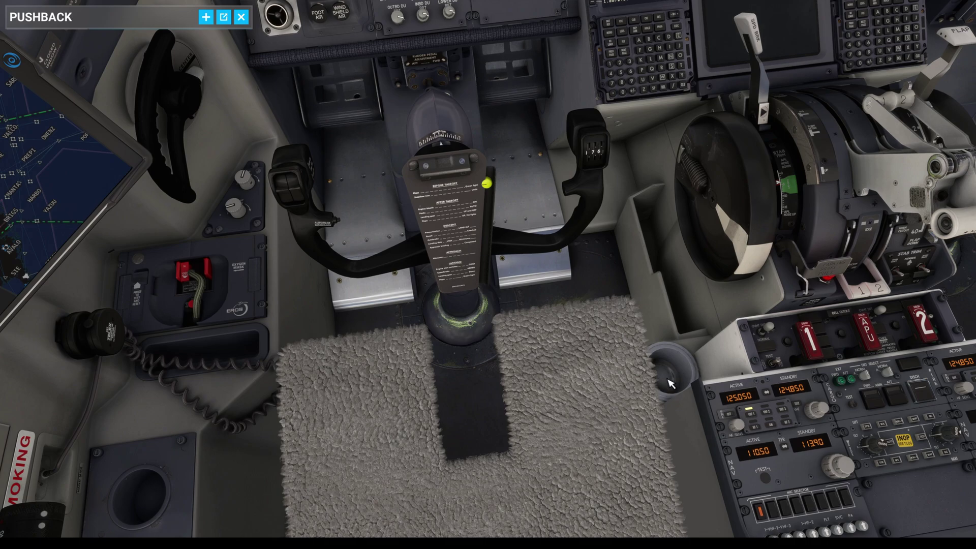
key(ctrl+space)
key(alt+2)
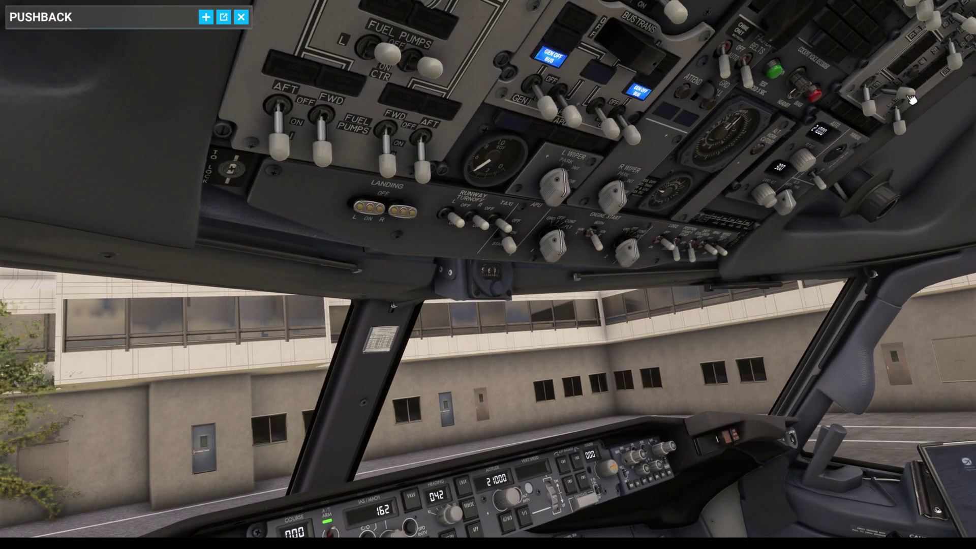
key(alt+3)
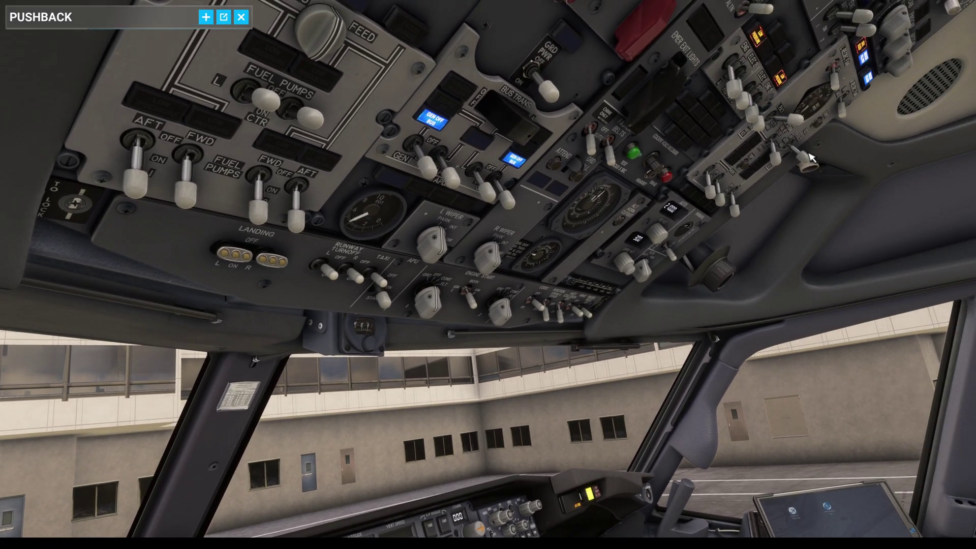
key(alt+4)
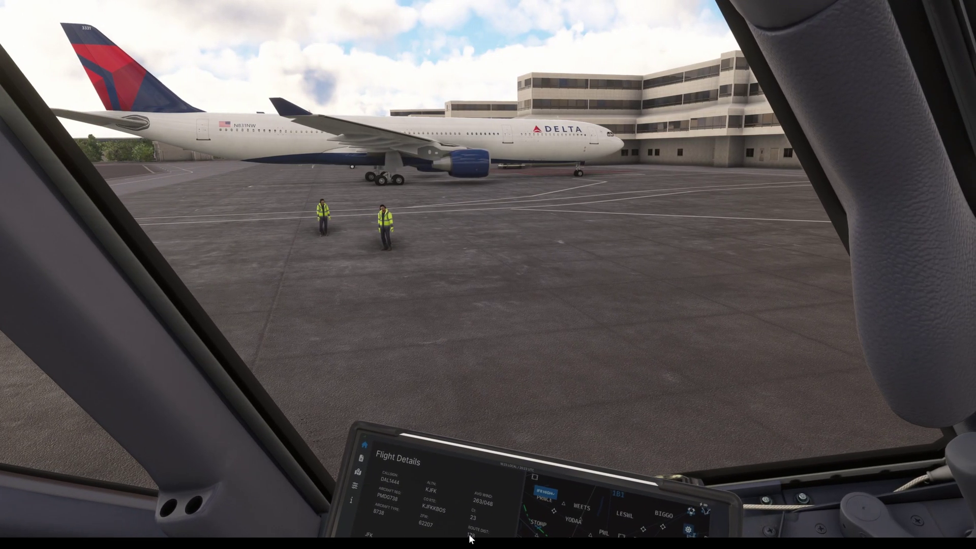